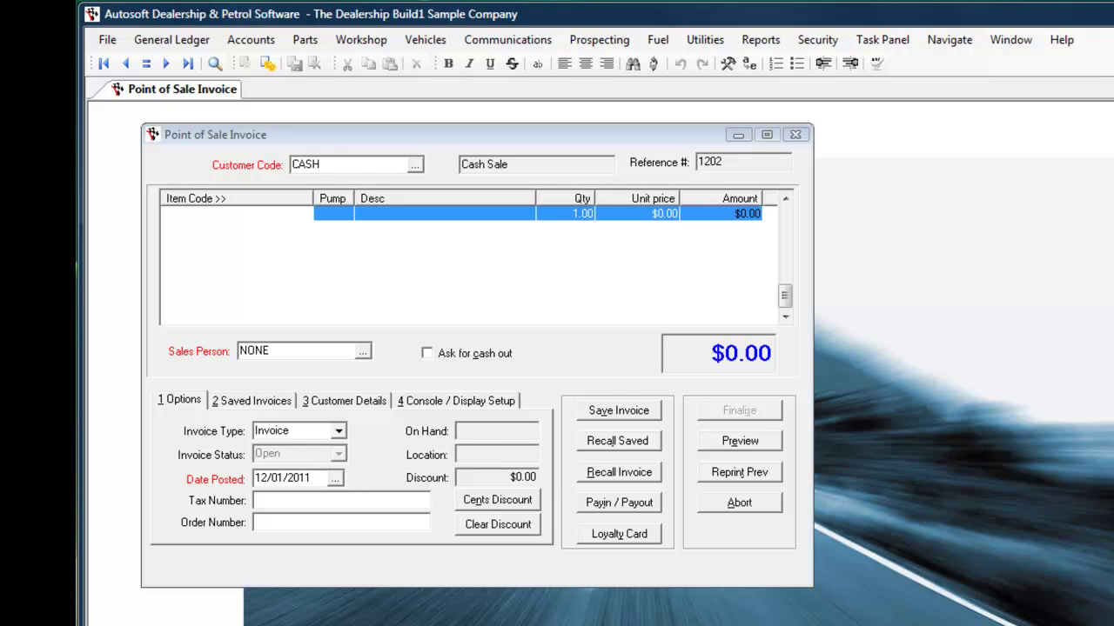
- Add an Unleaded fuel line to the cash sale invoice with item code 1, pump 1 and an amount of $80
{"action": "left_click", "coordinate": [348, 142]}
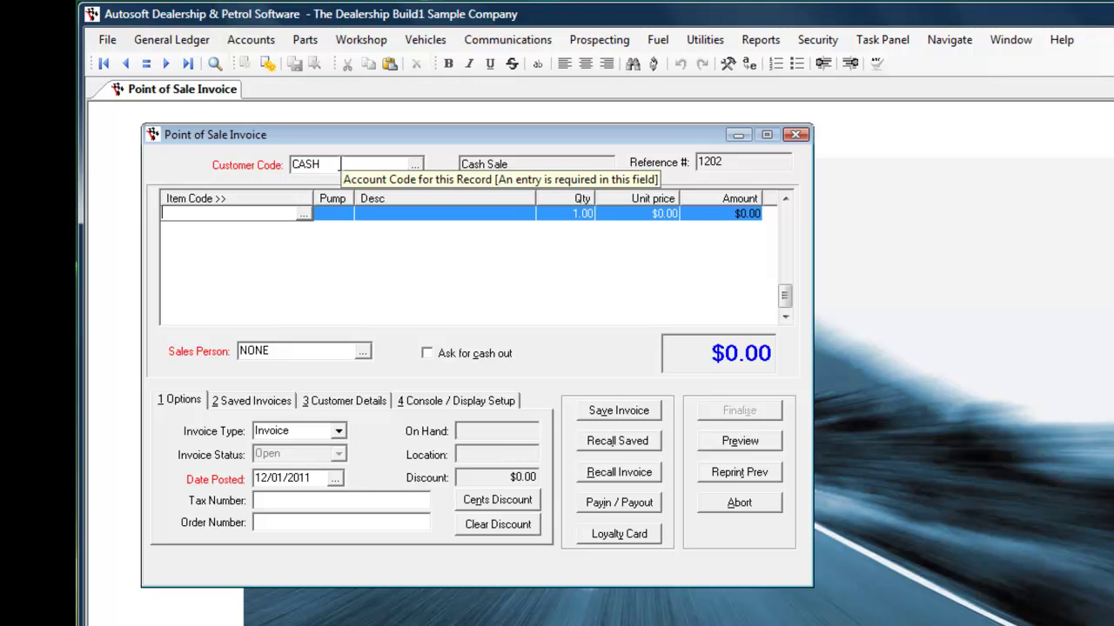
{"action": "type", "text": "1"}
{"action": "key", "text": "Return"}
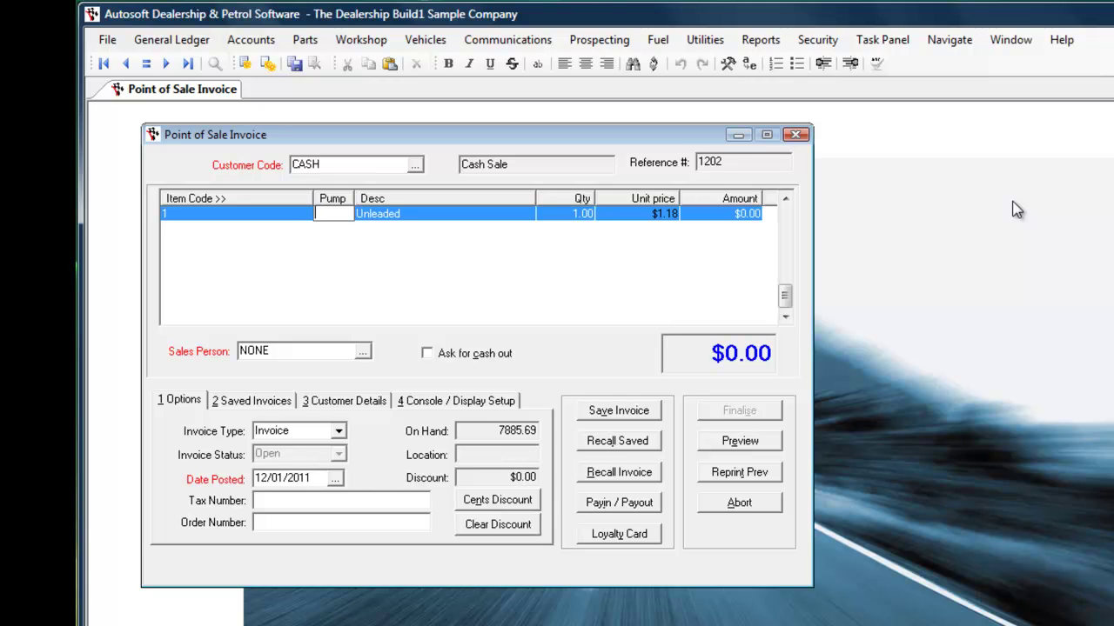
{"action": "type", "text": "1"}
{"action": "key", "text": "Return"}
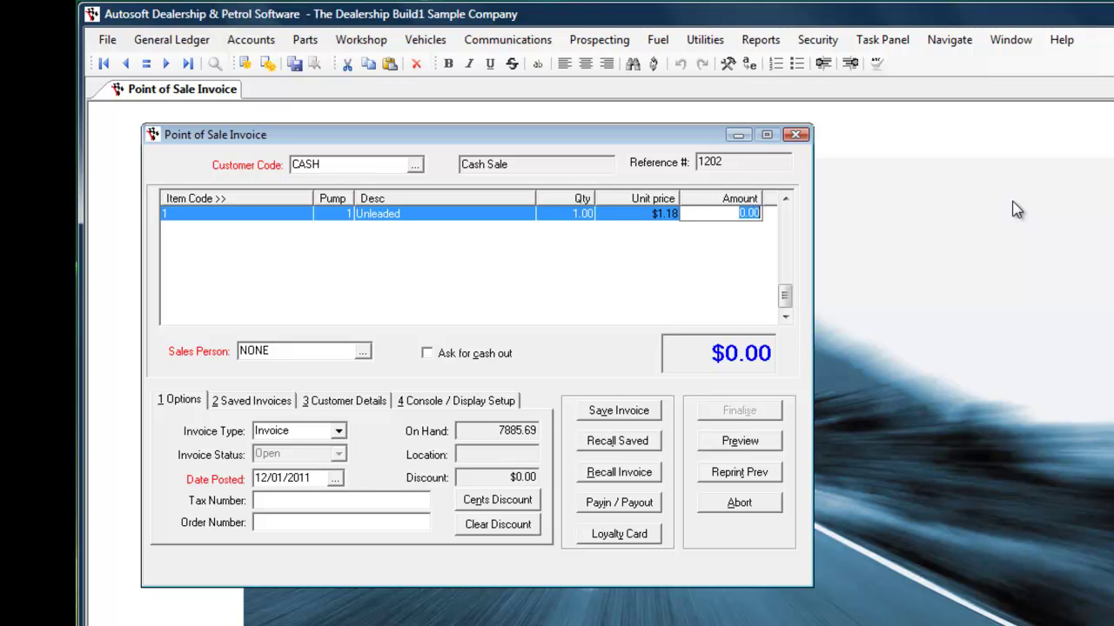
{"action": "type", "text": "80"}
{"action": "key", "text": "Return"}
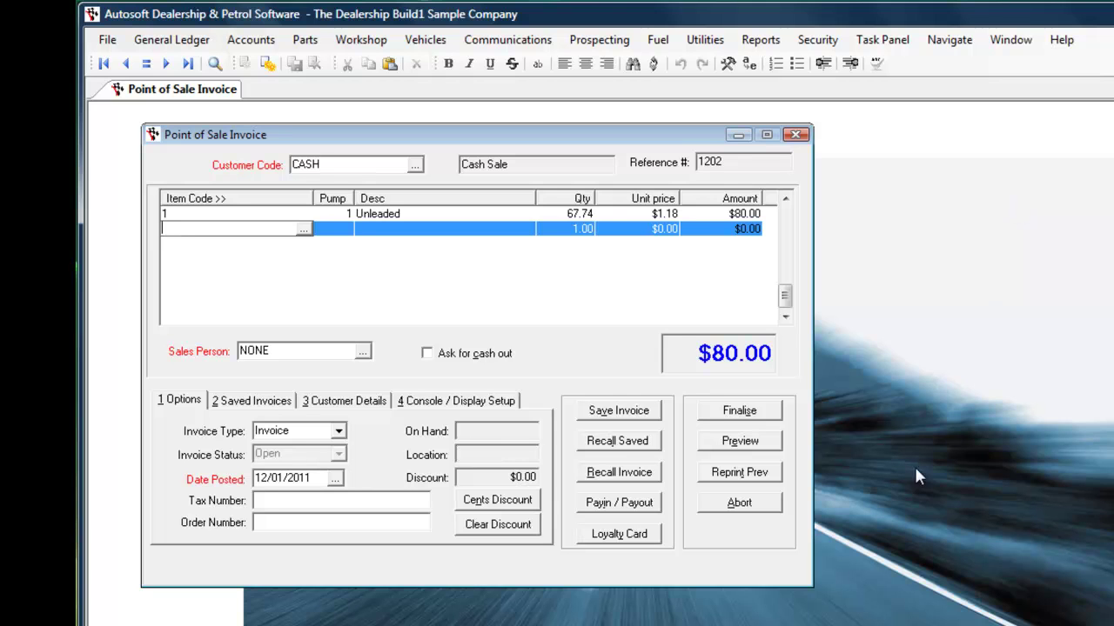
- Finalise the cash sale with $100 tendered in cash and decline the printed docket
{"action": "left_click", "coordinate": [741, 407]}
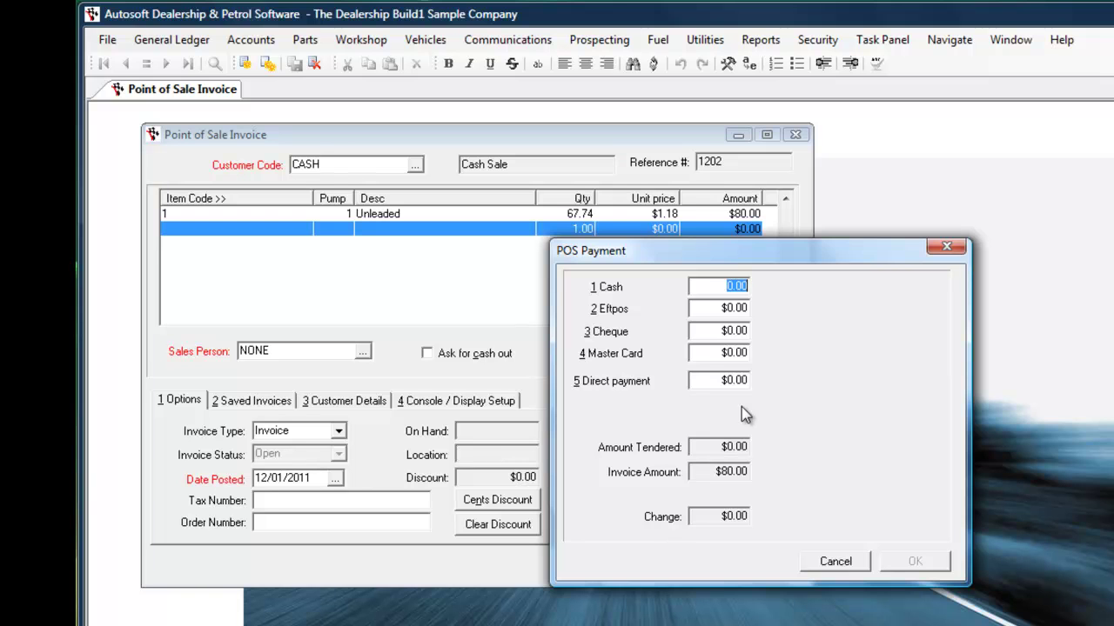
{"action": "type", "text": "100"}
{"action": "key", "text": "Tab"}
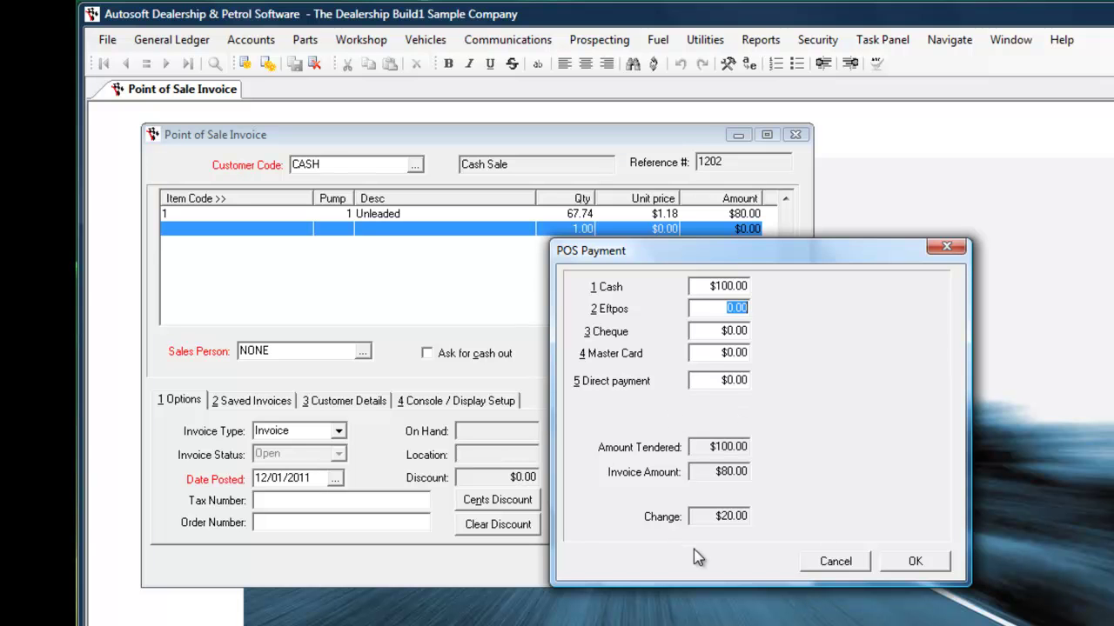
{"action": "left_click", "coordinate": [926, 561]}
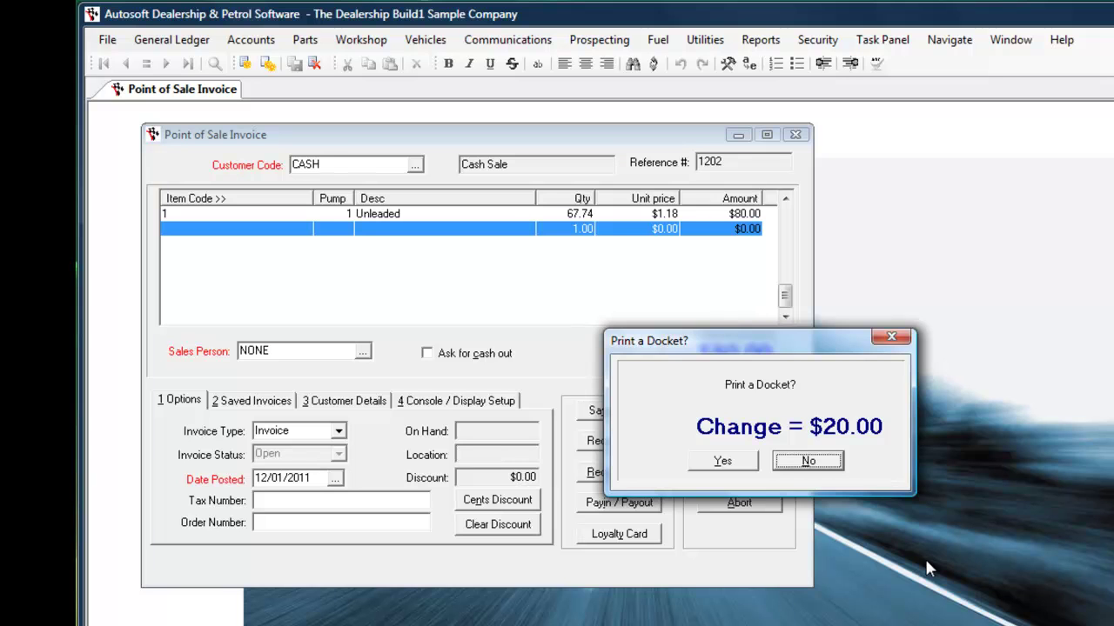
{"action": "key", "text": "Return"}
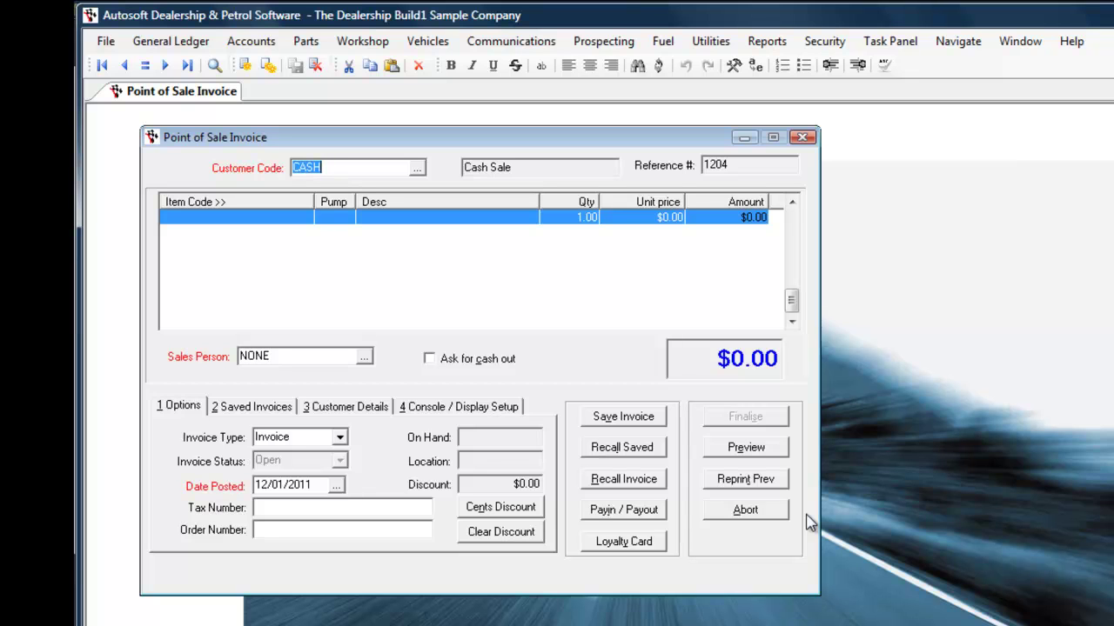
- Look up the customer accounts and select Advanced Automotive Services for the new invoice
{"action": "key", "text": "F2"}
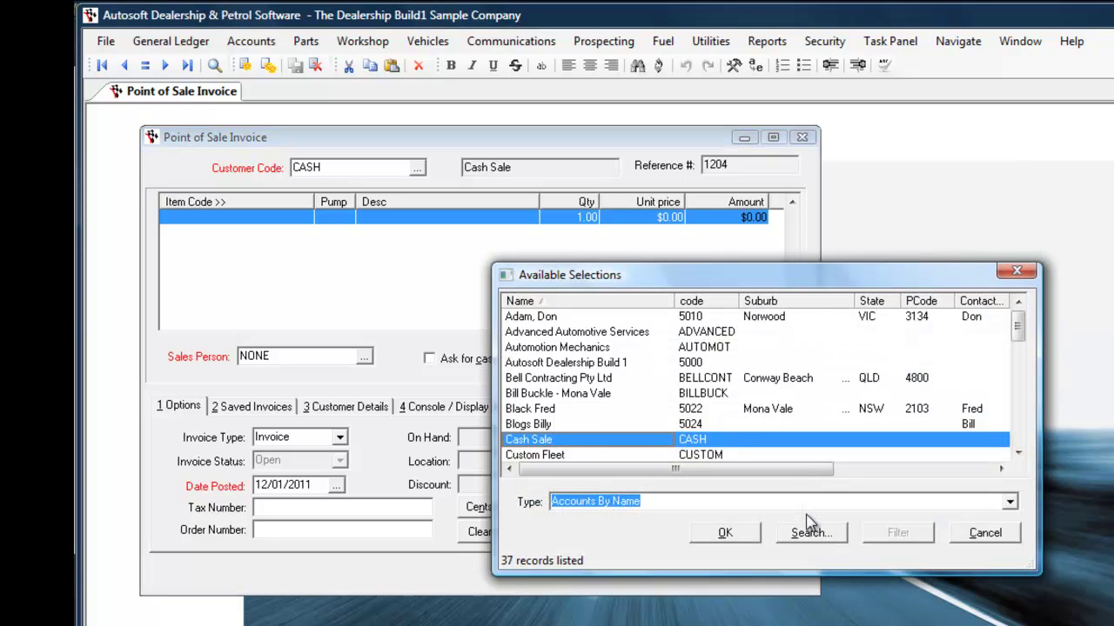
{"action": "left_click", "coordinate": [611, 336]}
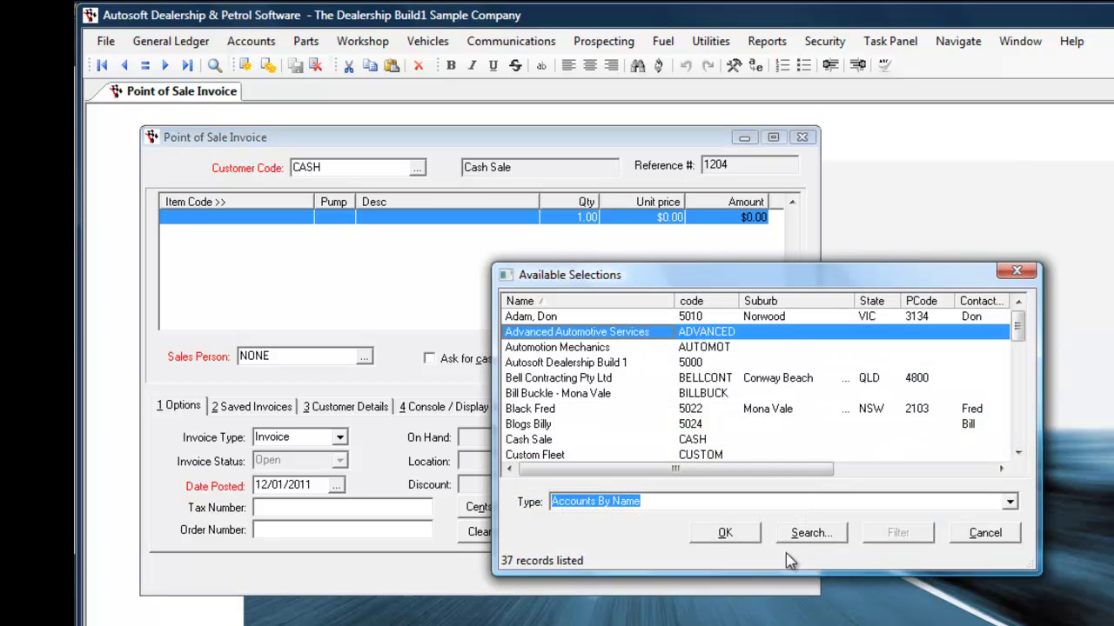
{"action": "left_click", "coordinate": [721, 537]}
- Add a Diesel line to the account invoice with item code 2, pump 2 and an amount of $85
{"action": "type", "text": "2"}
{"action": "key", "text": "Tab"}
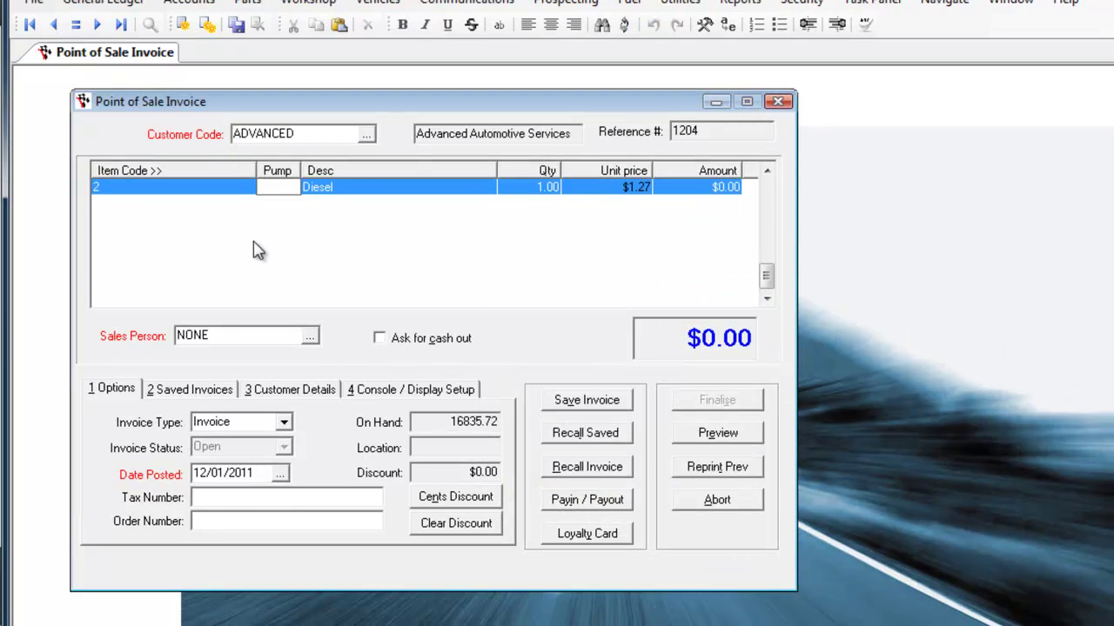
{"action": "type", "text": "2"}
{"action": "key", "text": "Tab"}
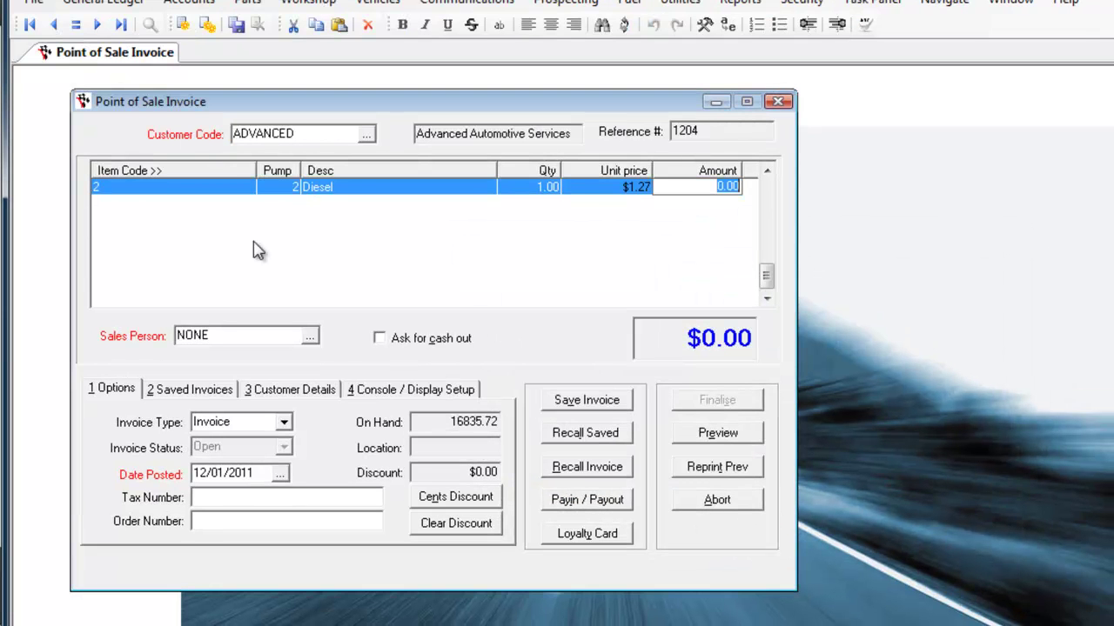
{"action": "key", "text": "Return"}
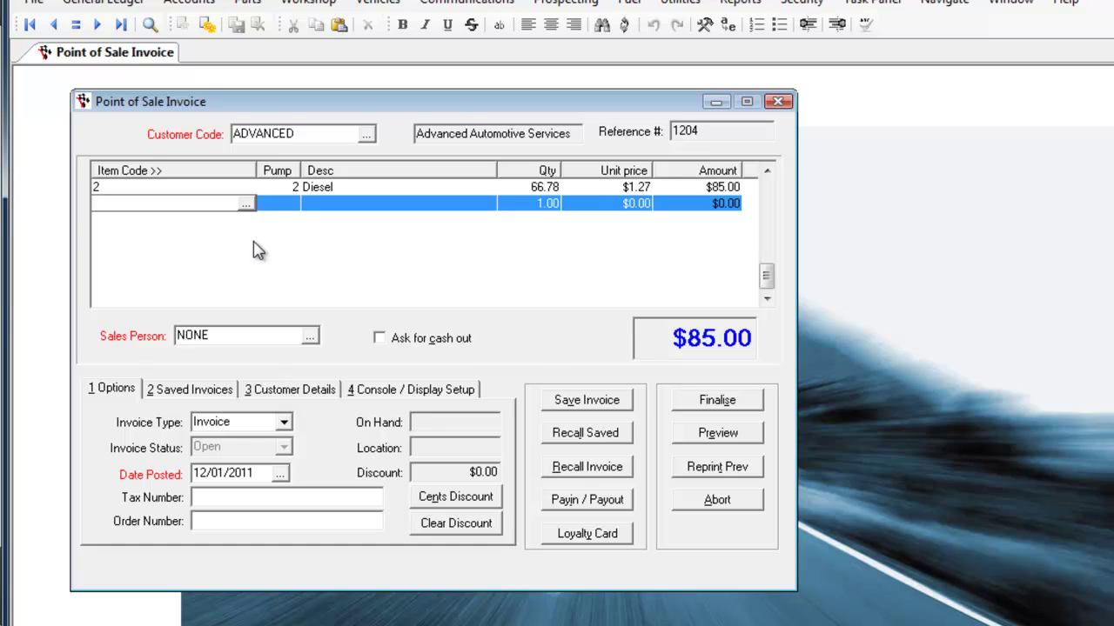
- Add one Coke - Diet, item code 28390, to the invoice through the product lookup
{"action": "key", "text": "Return"}
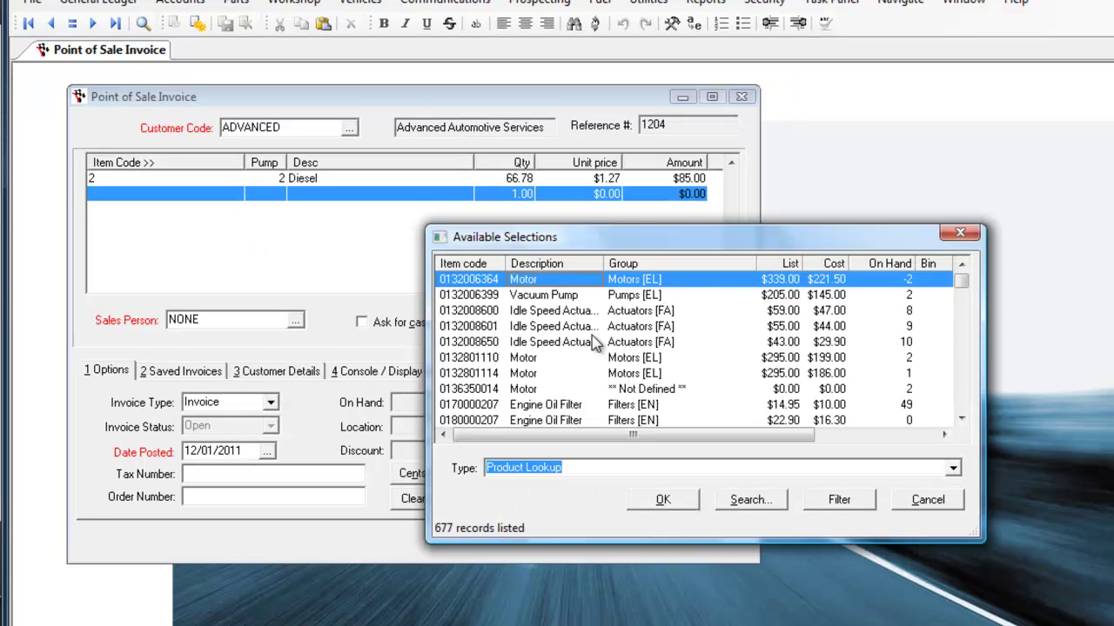
{"action": "key", "text": "Return"}
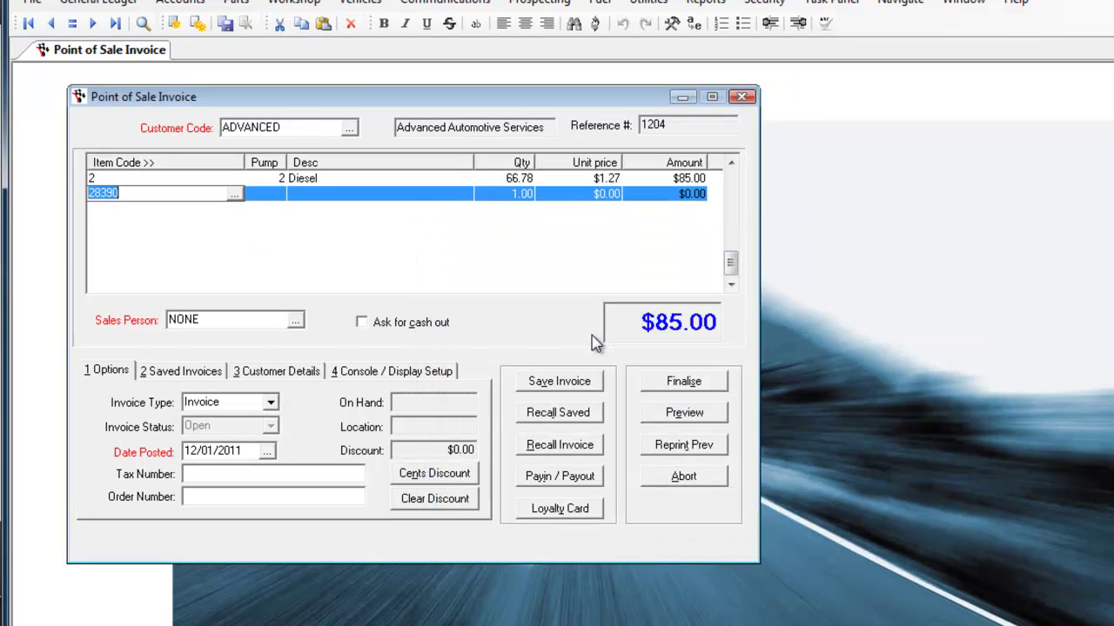
{"action": "key", "text": "Return"}
{"action": "key", "text": "Return"}
{"action": "key", "text": "Return"}
{"action": "key", "text": "Return"}
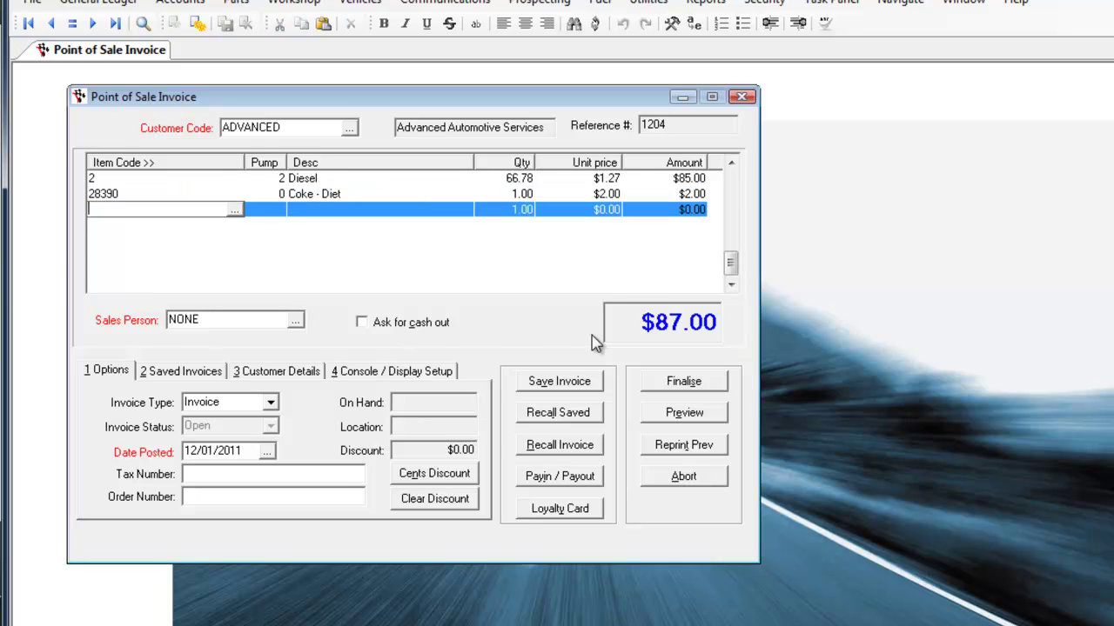
- Find Mars by description in the product lookup, add one to the invoice, and finalise the sale without printing a docket
{"action": "key", "text": "Return"}
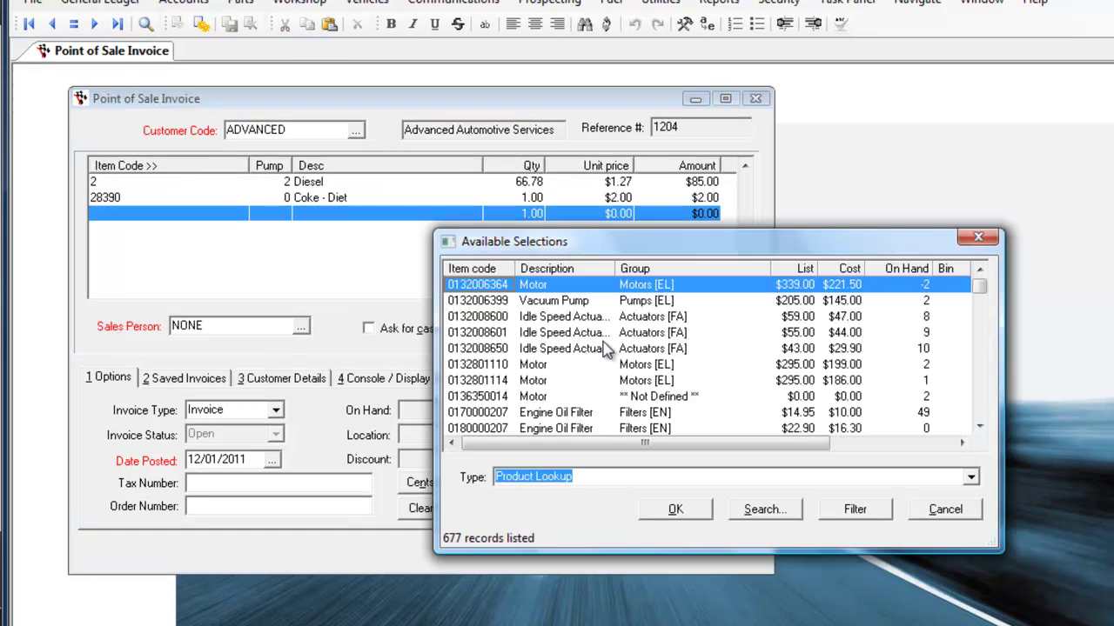
{"action": "left_click", "coordinate": [607, 348]}
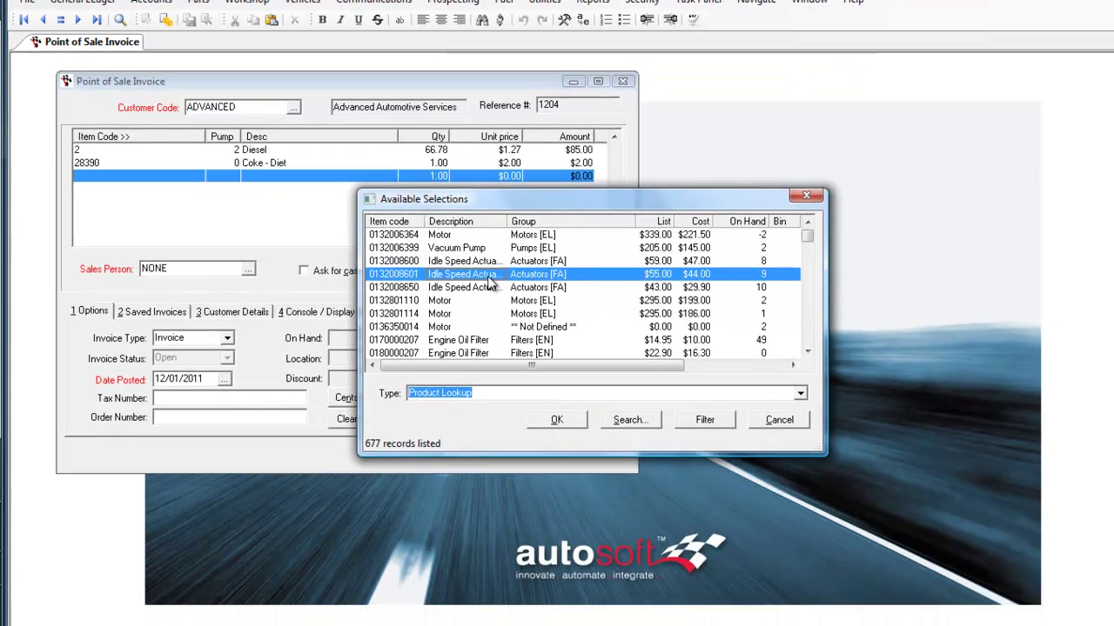
{"action": "type", "text": "mars"}
{"action": "key", "text": "Return"}
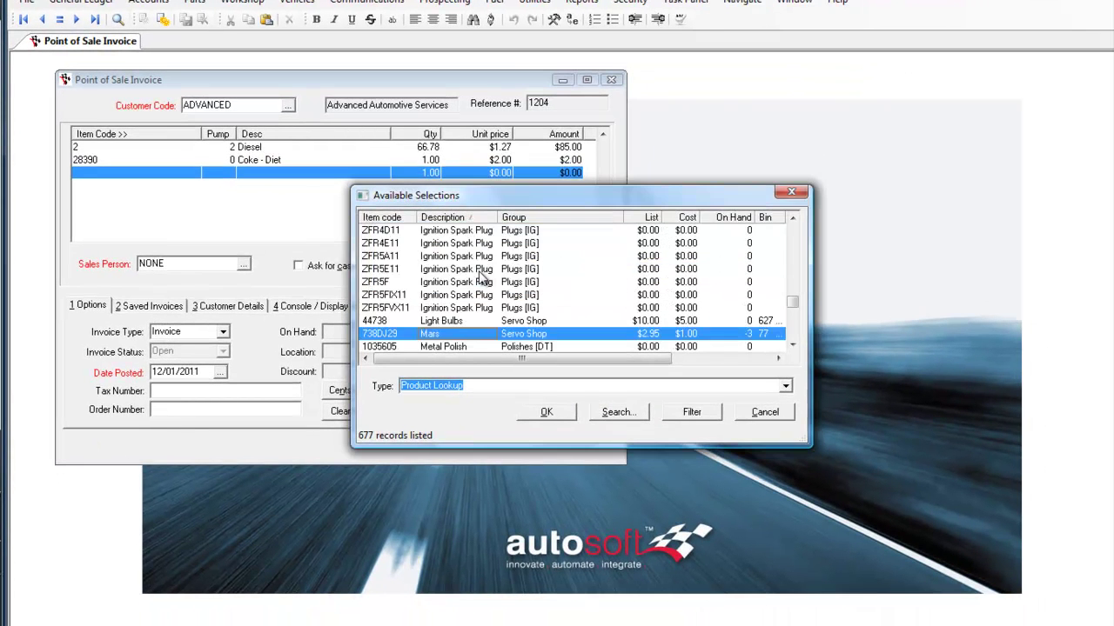
{"action": "key", "text": "Return"}
{"action": "key", "text": "Return"}
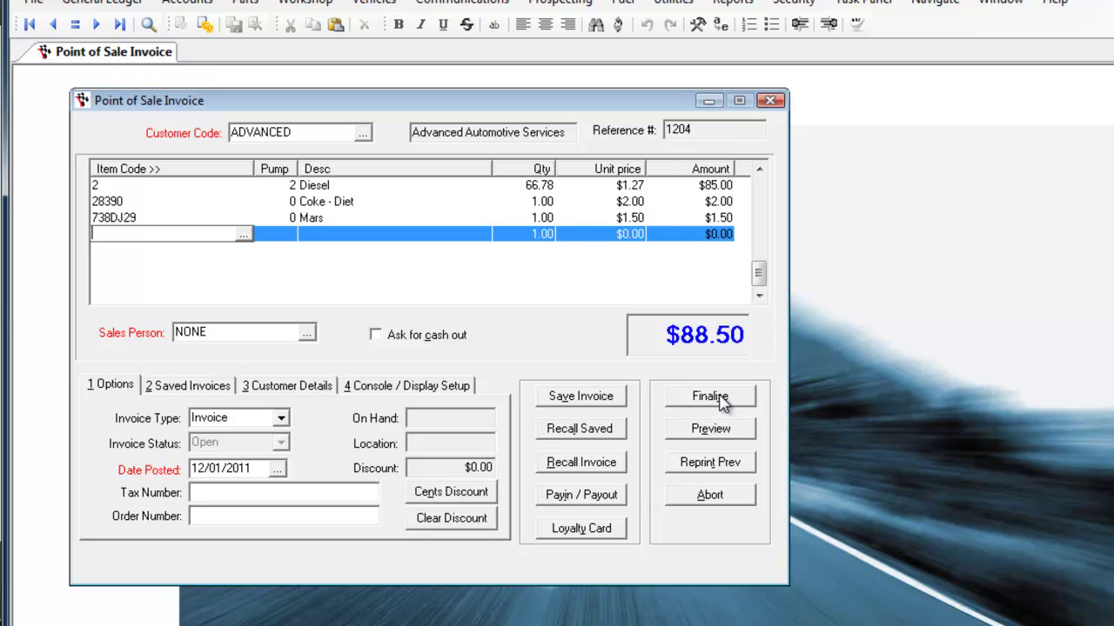
{"action": "left_click", "coordinate": [710, 397]}
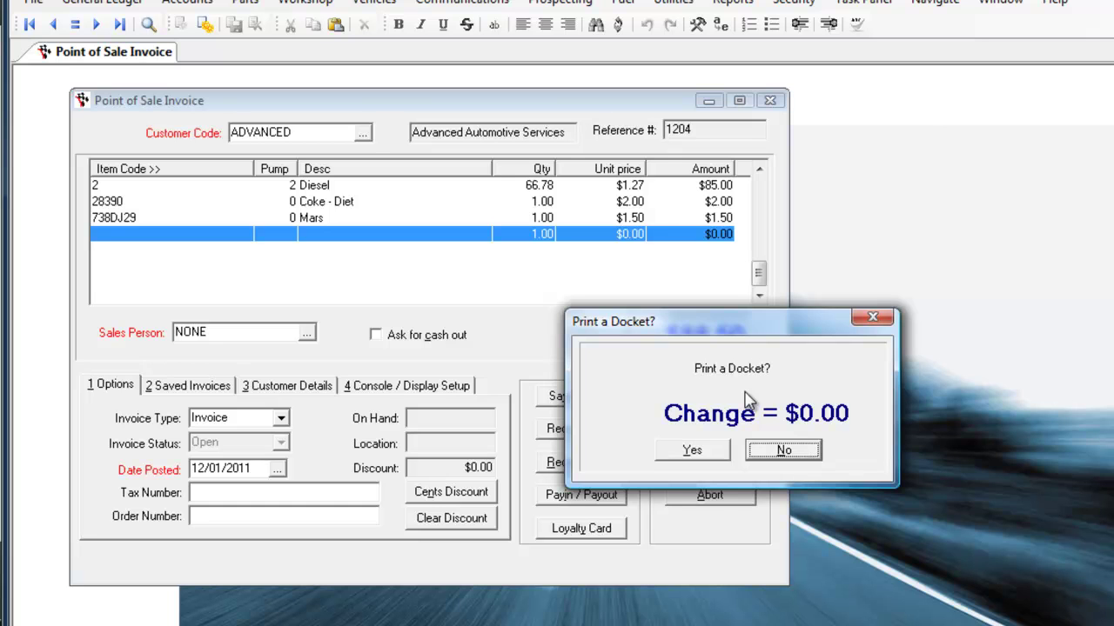
{"action": "key", "text": "Return"}
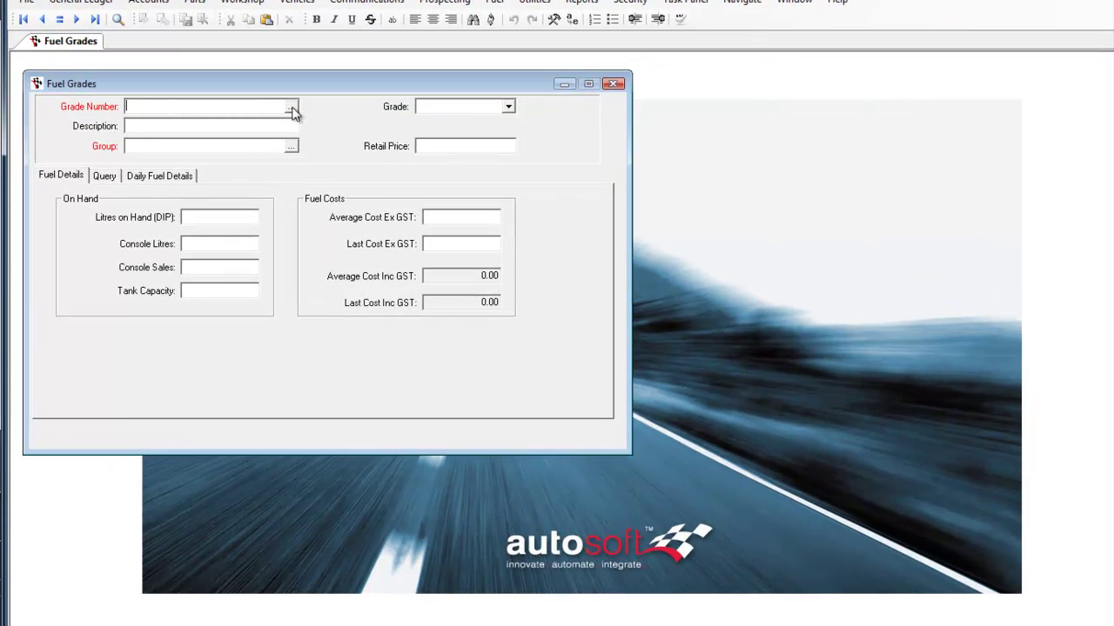
- Look up the fuel grades and open the record for grade 1, Unleaded
{"action": "left_click", "coordinate": [292, 108]}
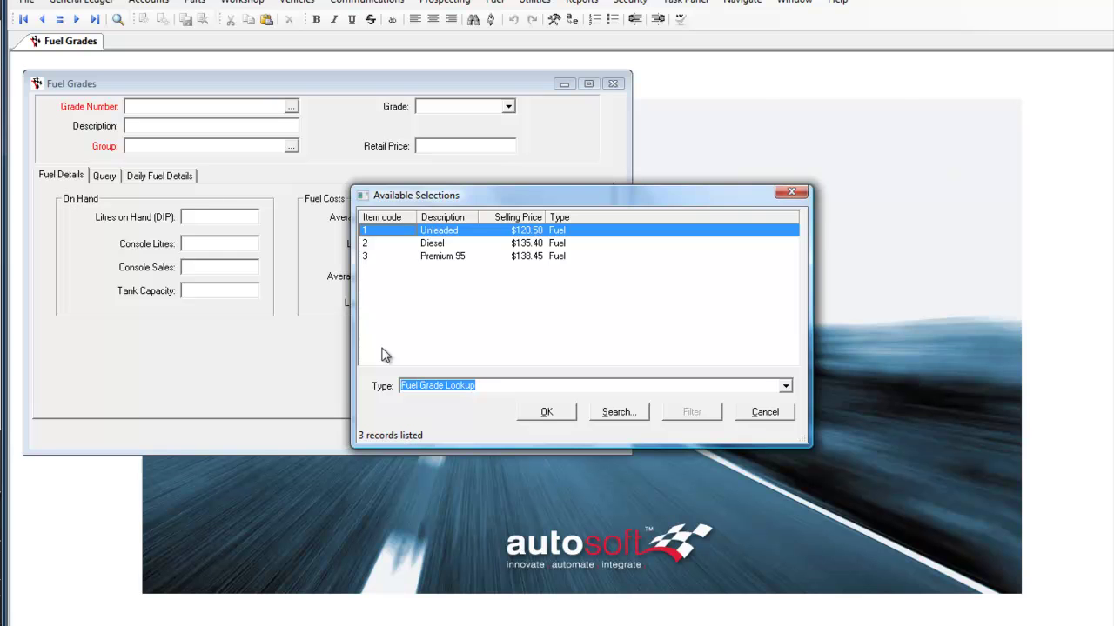
{"action": "left_click", "coordinate": [545, 413]}
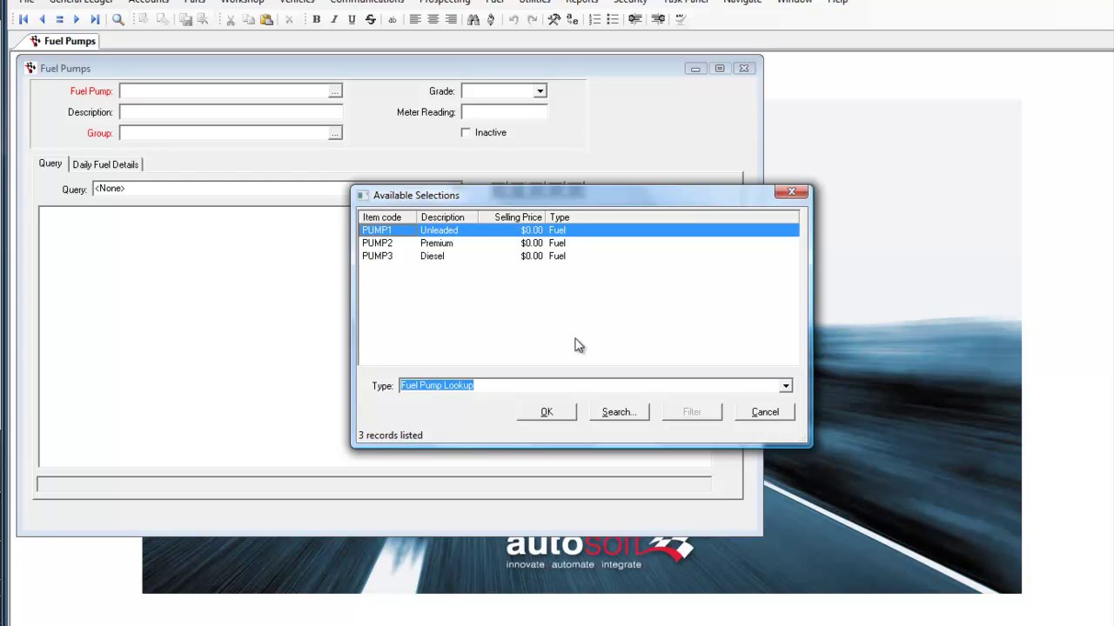
- Open the PUMP1 fuel pump record and view its daily fuel details
{"action": "left_click", "coordinate": [555, 414]}
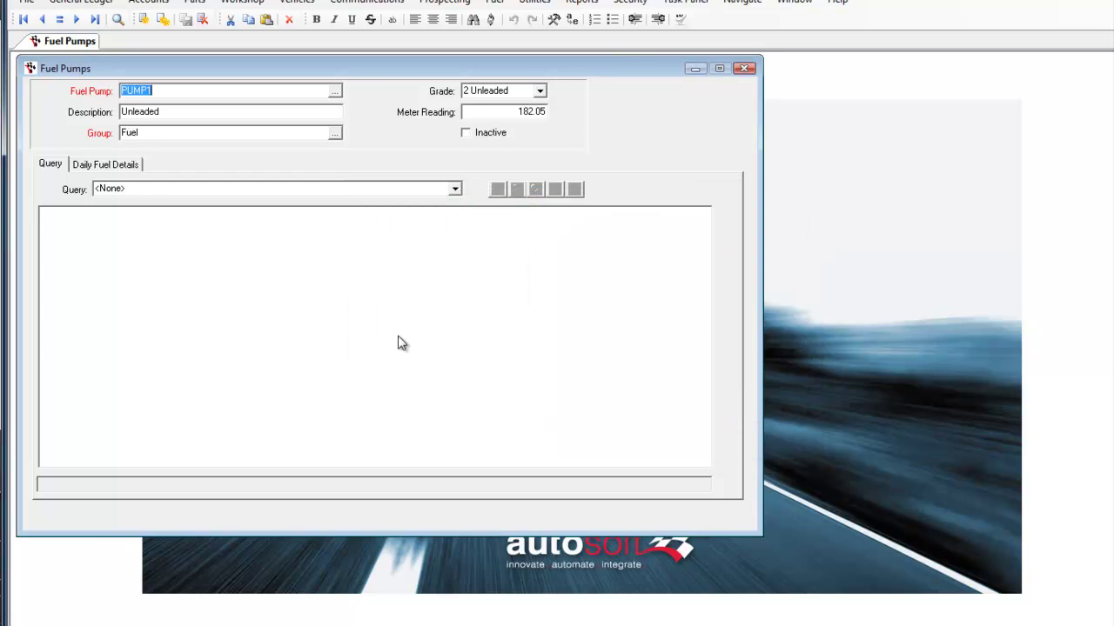
{"action": "left_click", "coordinate": [113, 165]}
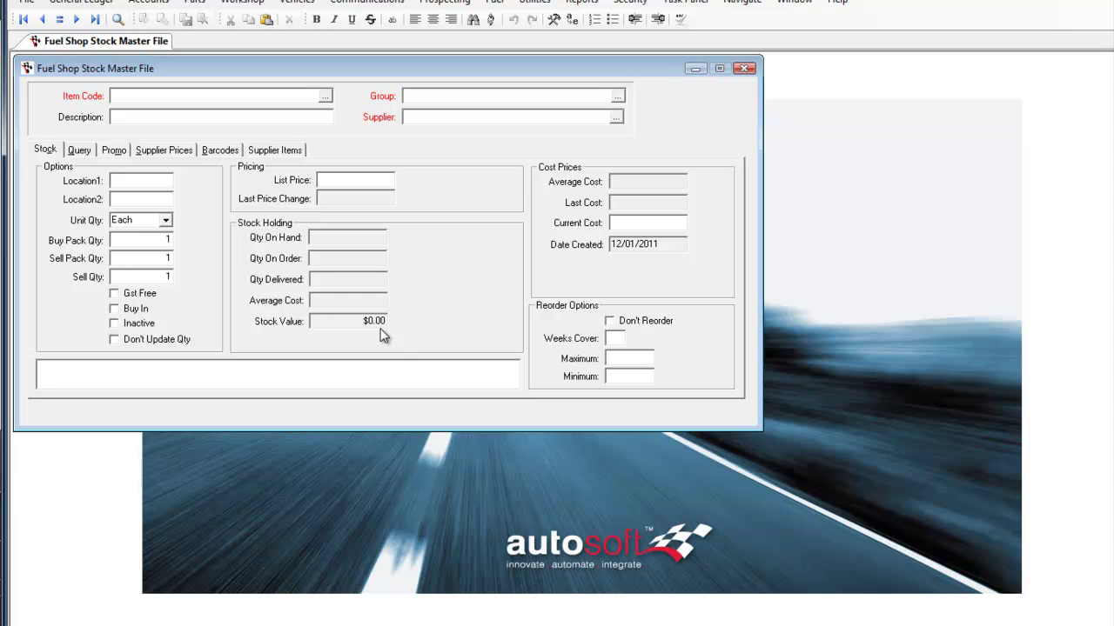
- Look up the fuel shop stock and open the Dare - Chocolate item, code 237829D
{"action": "key", "text": "Return"}
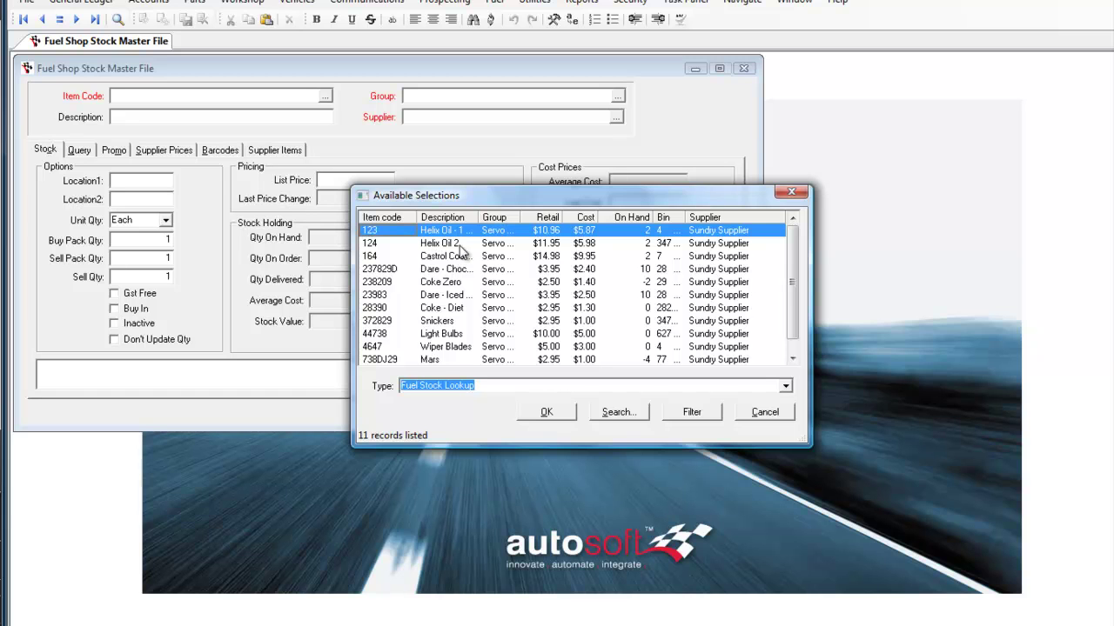
{"action": "left_click", "coordinate": [408, 271]}
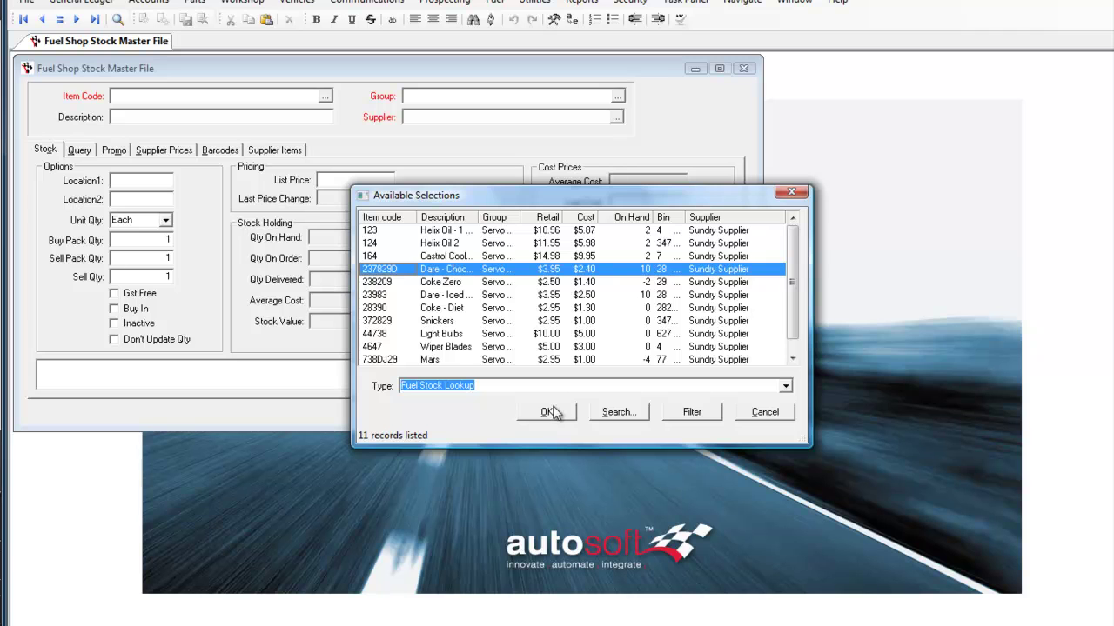
{"action": "left_click", "coordinate": [554, 412]}
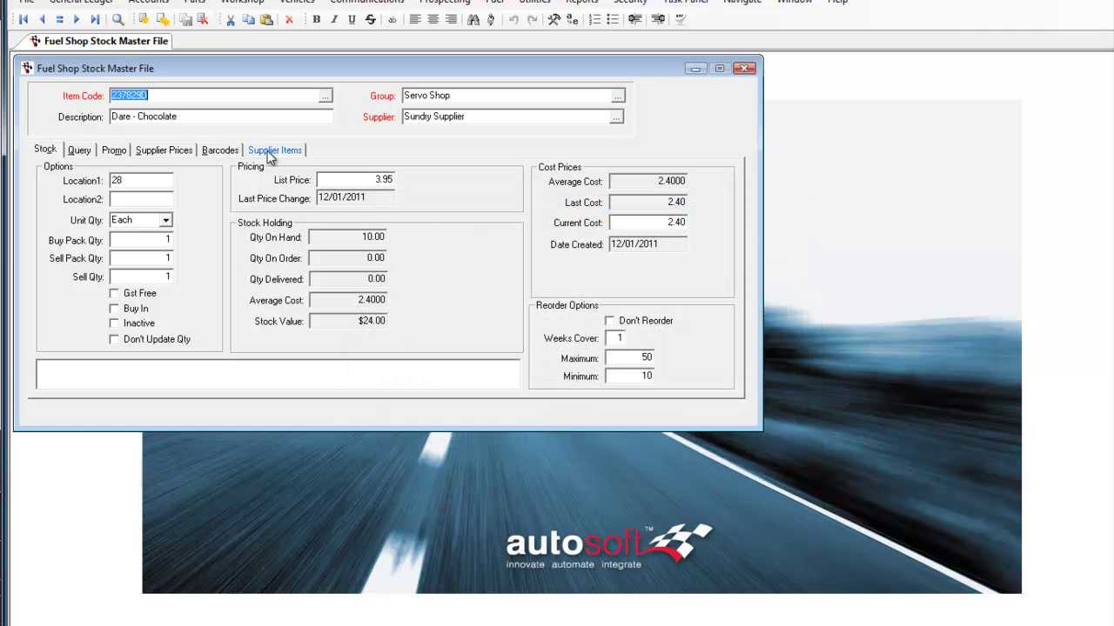
{"action": "left_click", "coordinate": [178, 116]}
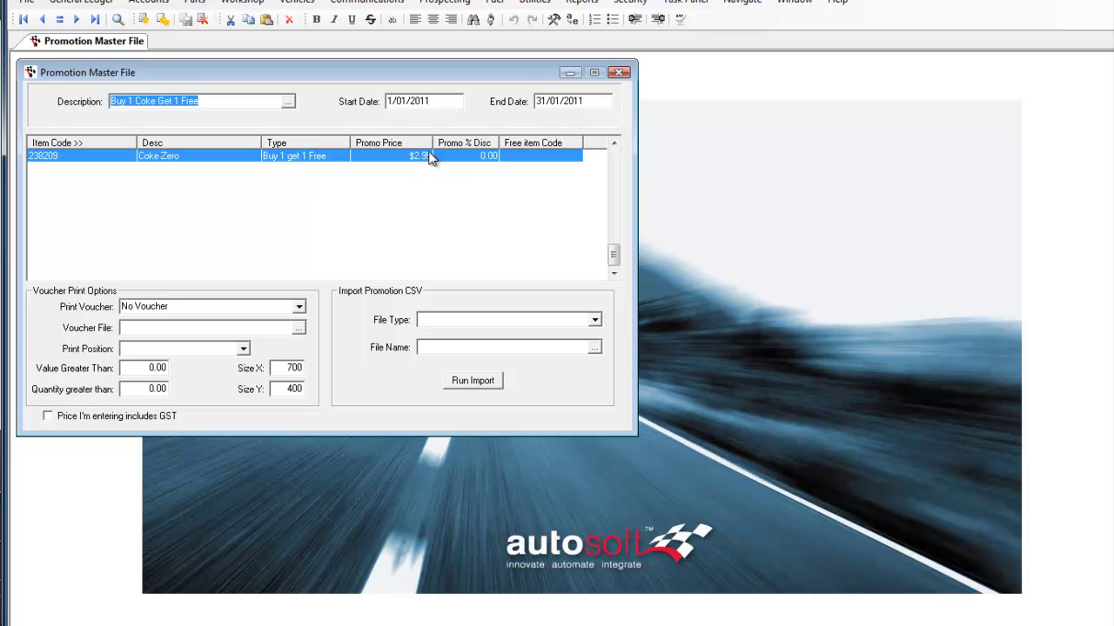
- Open the Coke and Mars promotion and show the promotion types available for its Coke - Diet line
{"action": "left_click", "coordinate": [288, 102]}
{"action": "left_click", "coordinate": [440, 243]}
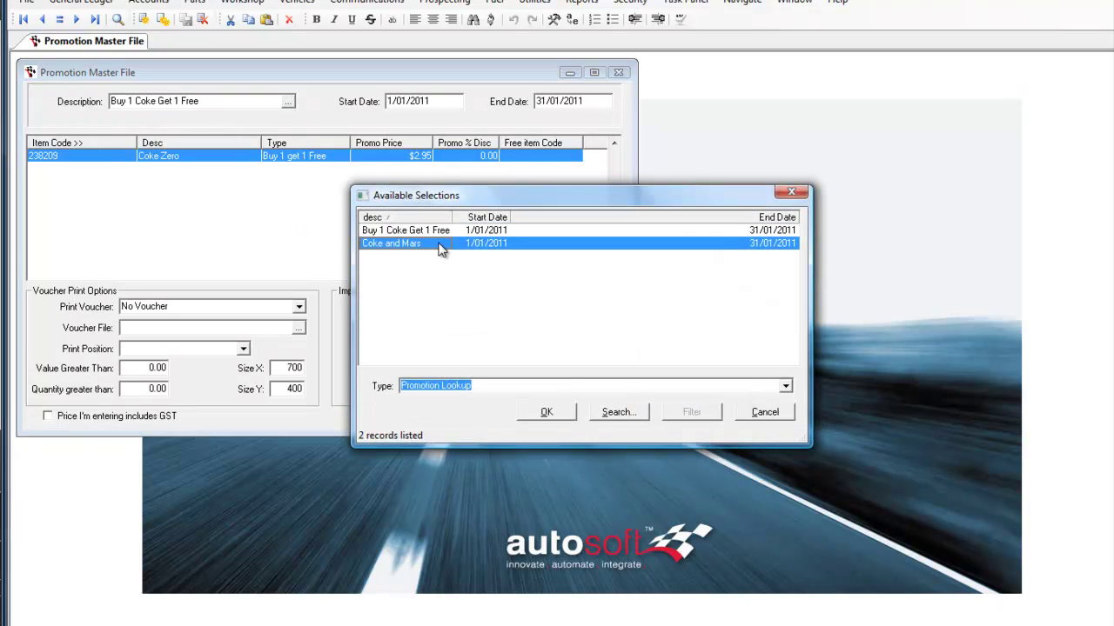
{"action": "left_click", "coordinate": [564, 414]}
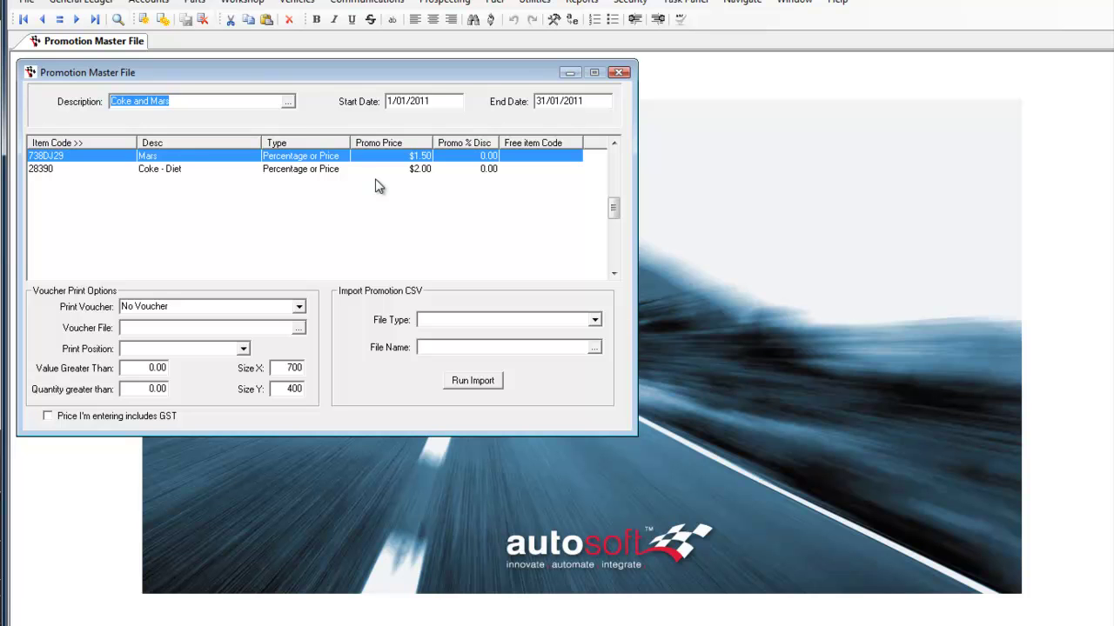
{"action": "left_click", "coordinate": [310, 169]}
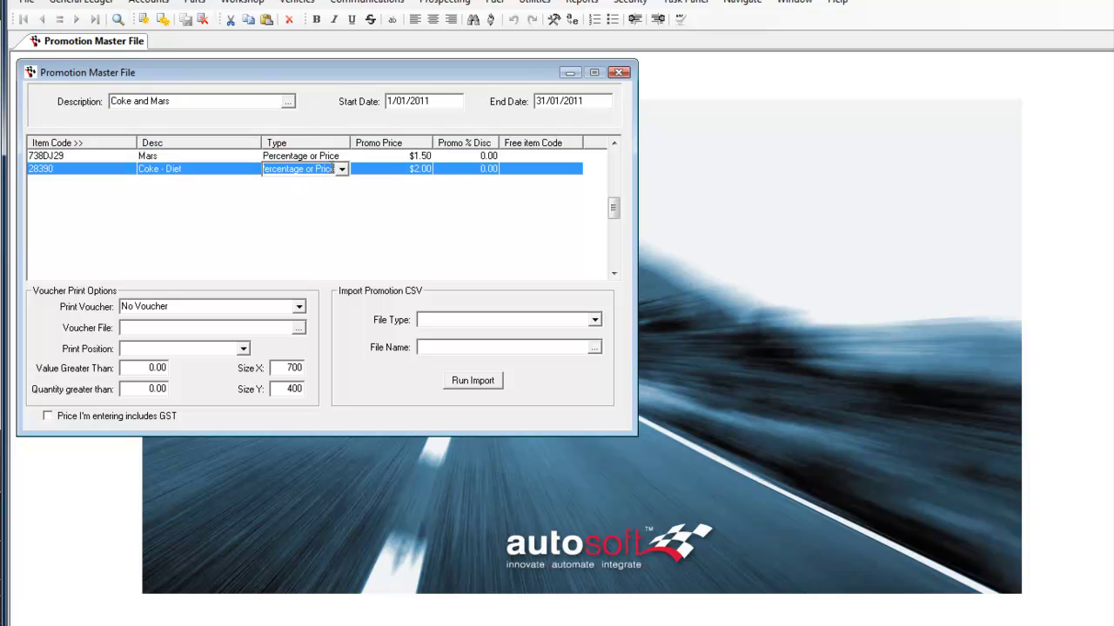
{"action": "left_click", "coordinate": [340, 171]}
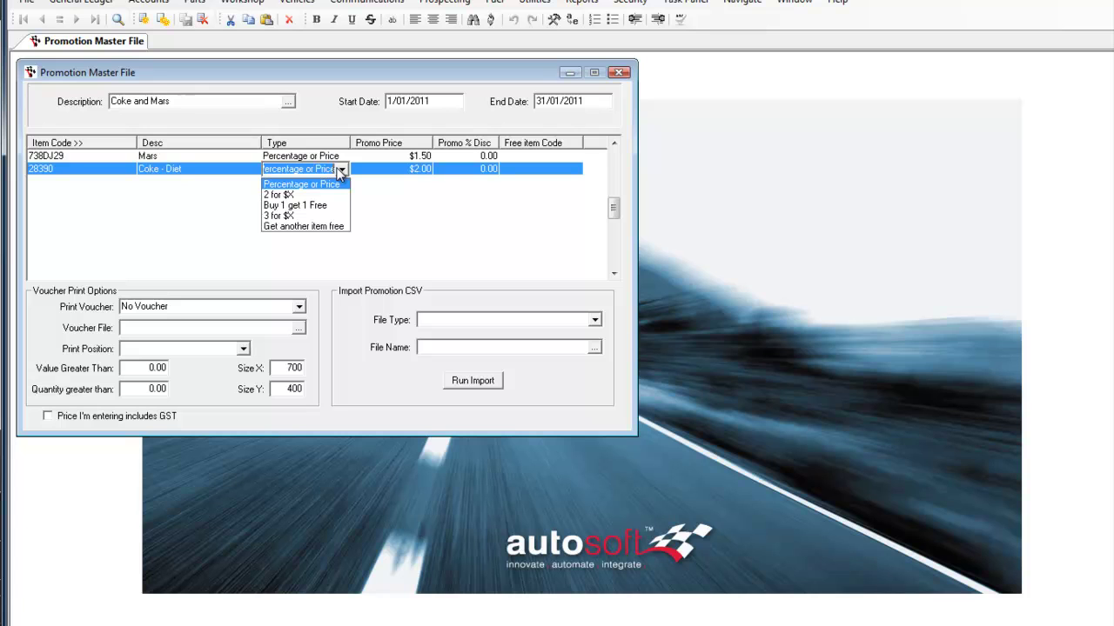